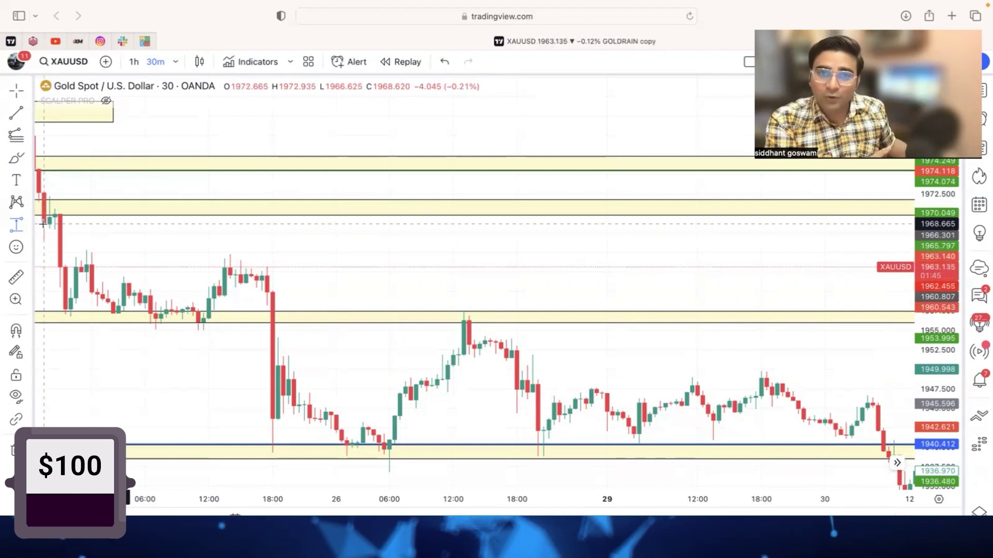
- Draw a price range from the red candle's close near 1968.6 down to about 1955.9, the yellow zone's lower edge
{"action": "left_click", "coordinate": [45, 224]}
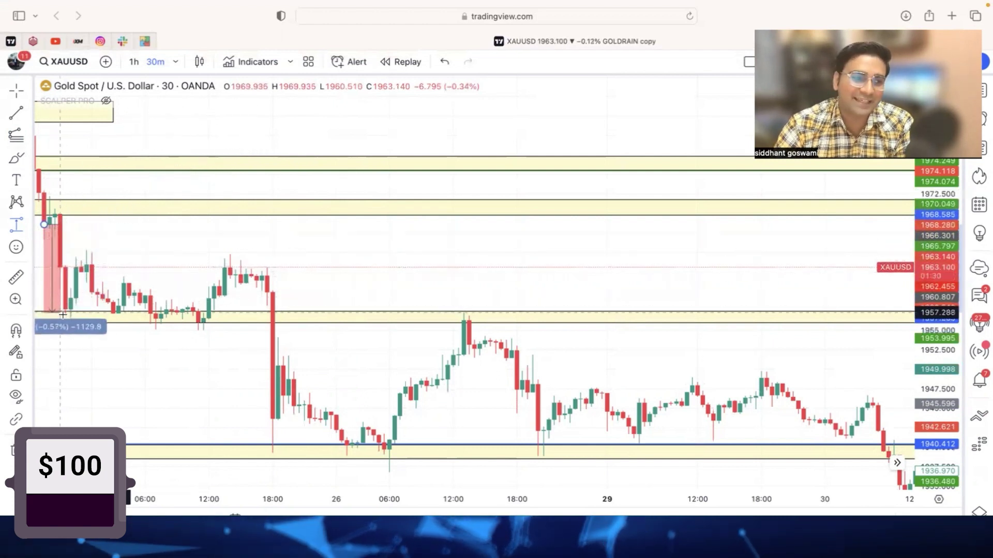
{"action": "left_click", "coordinate": [219, 323]}
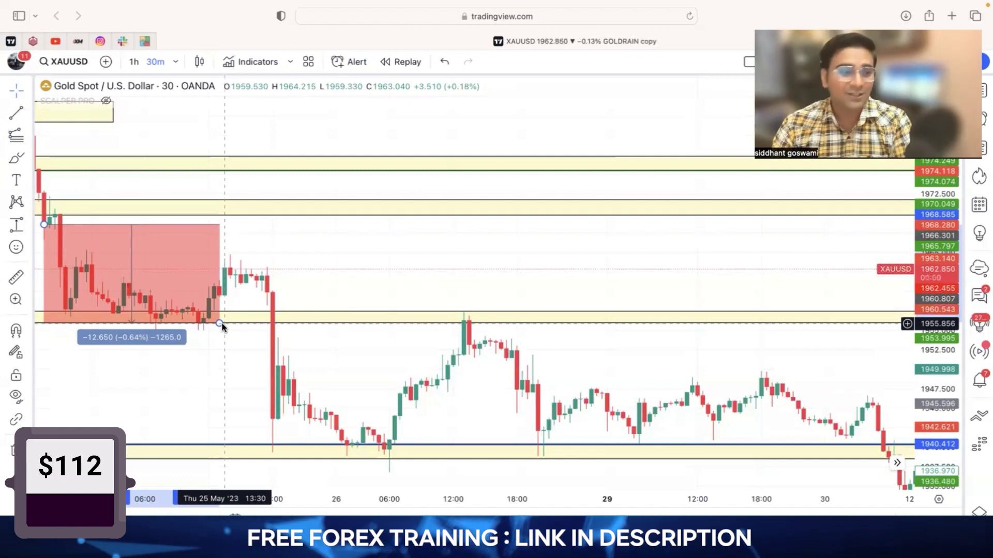
- Circle the bottom of the 25 May 18:00 red candle and draw a price range from about 1943.6 down to 1938.5
{"action": "scroll", "coordinate": [222, 323], "scroll_direction": "up", "scroll_amount": 3}
{"action": "scroll", "coordinate": [209, 321], "scroll_direction": "down", "scroll_amount": 3}
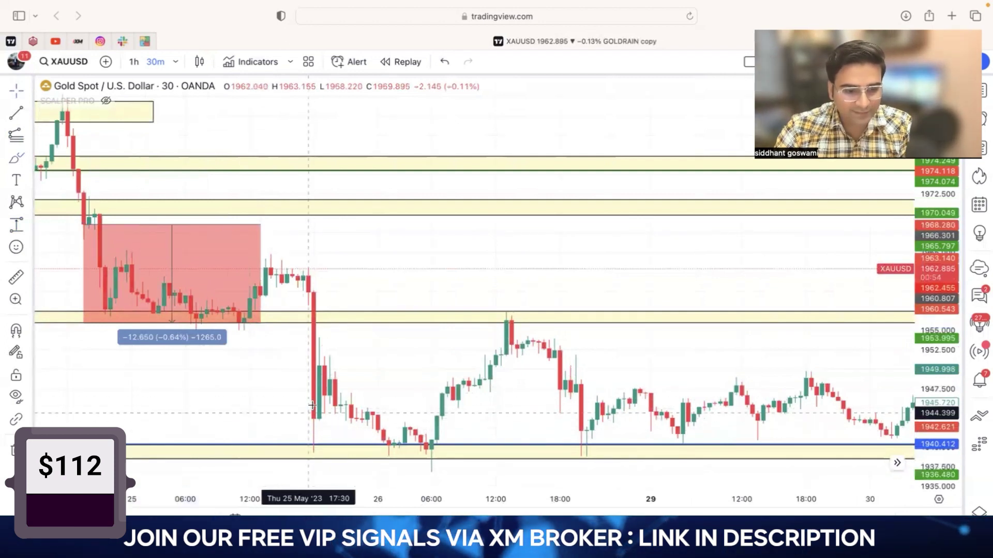
{"action": "mouse_move", "coordinate": [298, 404]}
{"action": "left_mouse_down"}
{"action": "mouse_move", "coordinate": [330, 409]}
{"action": "mouse_move", "coordinate": [295, 409]}
{"action": "left_mouse_up"}
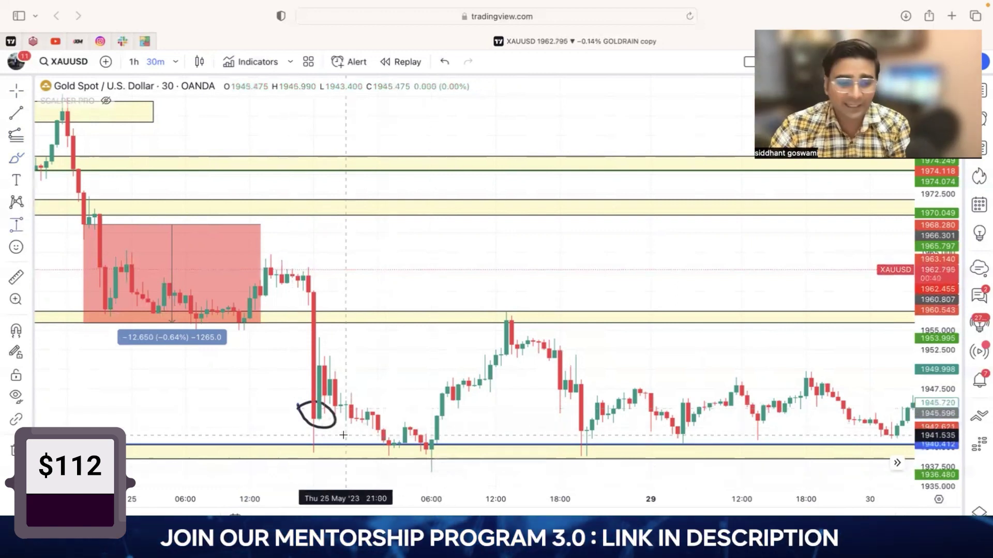
{"action": "left_click", "coordinate": [313, 419], "text": "shift"}
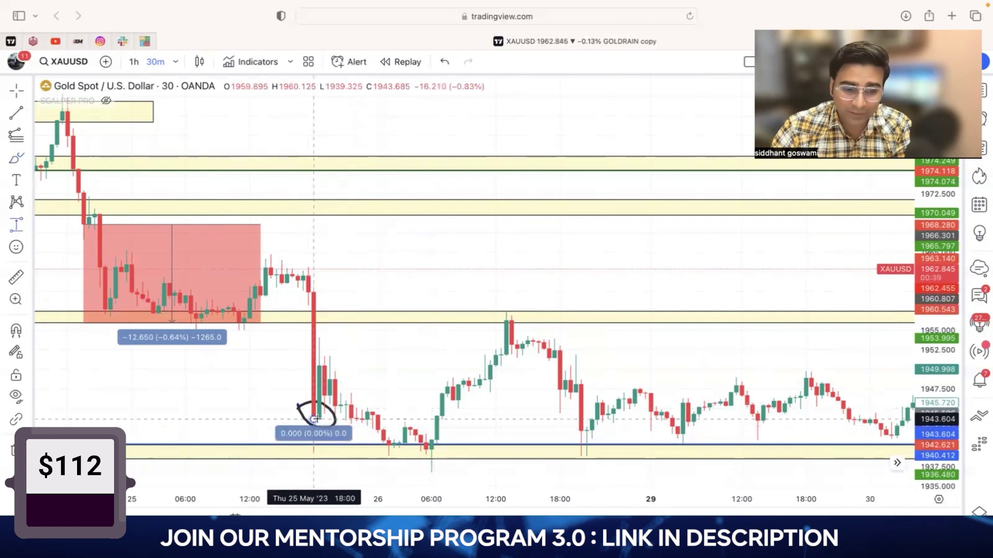
{"action": "left_click", "coordinate": [468, 460]}
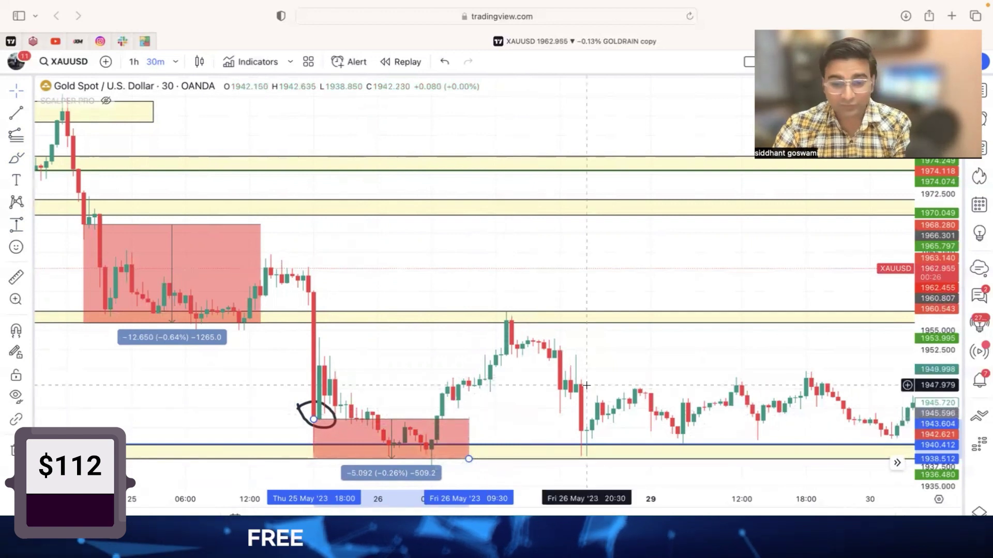
- Underline the 30 May 10:30 candle's close near 1935 and draw a price range from about 1935.1 up to 1942.3
{"action": "left_click_drag", "start_coordinate": [564, 352], "coordinate": [212, 218]}
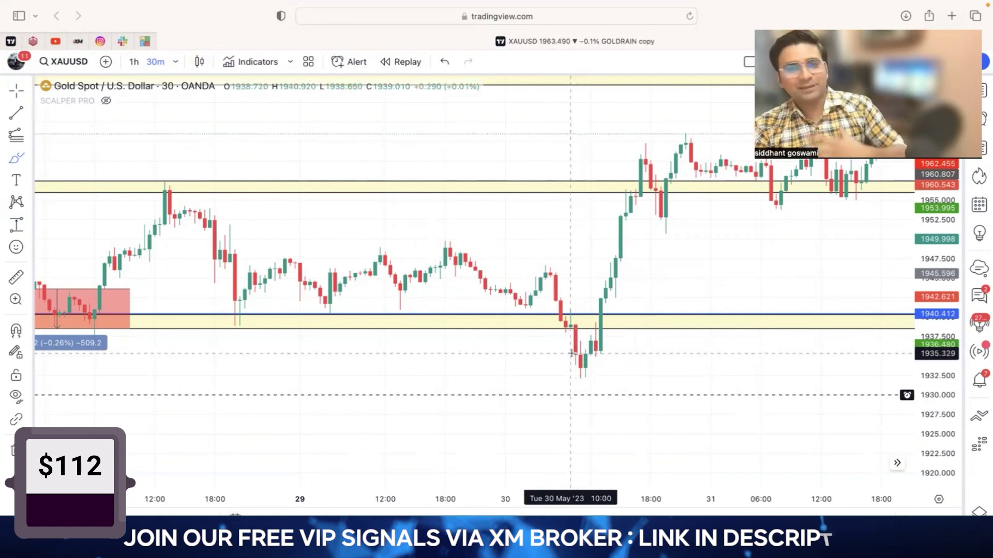
{"action": "left_click", "coordinate": [844, 504]}
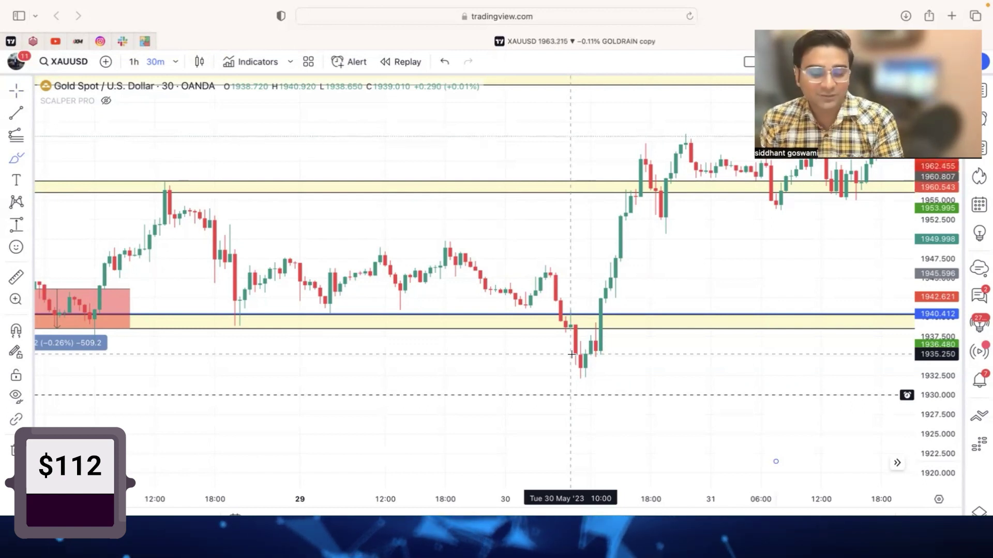
{"action": "left_click", "coordinate": [574, 356], "text": "shift"}
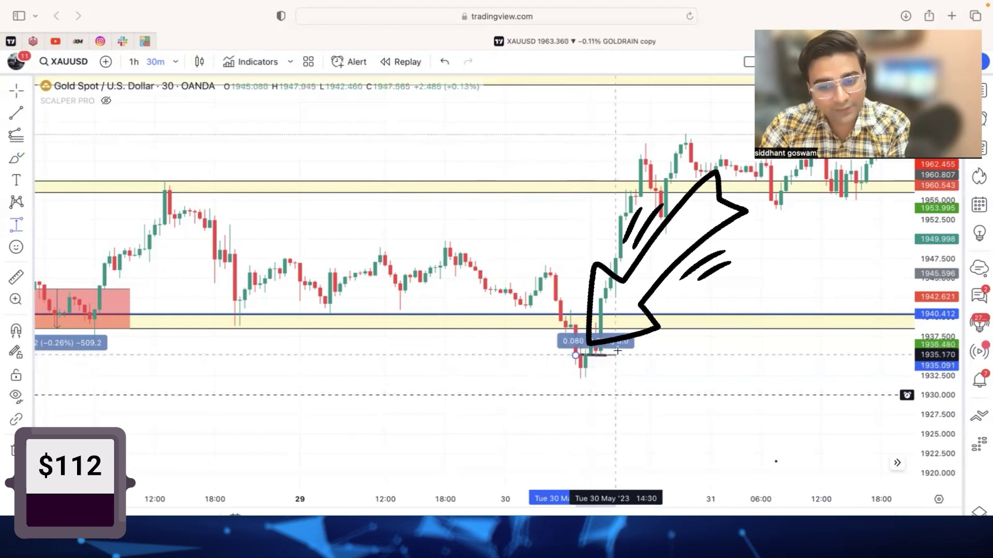
{"action": "left_click", "coordinate": [604, 299]}
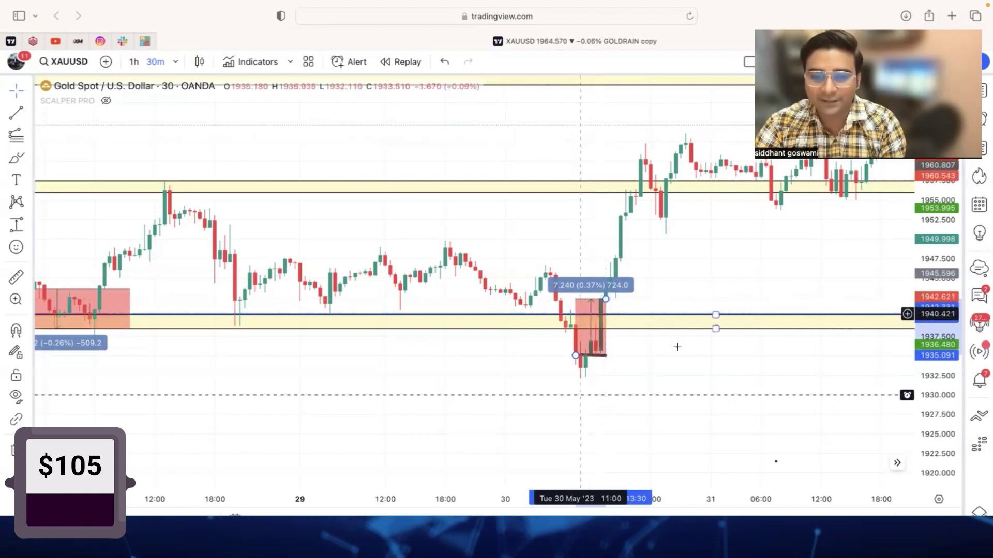
- Re-anchor the 30 May price range so it spans from about 1942.3 up to 1957.4 at the yellow zone's upper edge
{"action": "scroll", "coordinate": [674, 353], "scroll_direction": "right", "scroll_amount": 3}
{"action": "left_click_drag", "start_coordinate": [659, 358], "coordinate": [518, 401]}
{"action": "scroll", "coordinate": [518, 401], "scroll_direction": "right", "scroll_amount": 3}
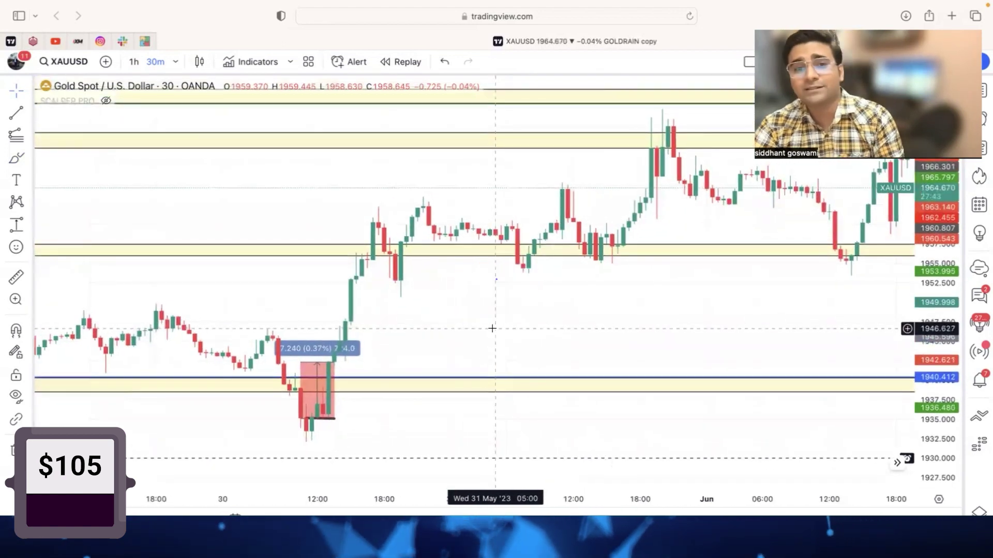
{"action": "left_click_drag", "start_coordinate": [496, 328], "coordinate": [326, 350]}
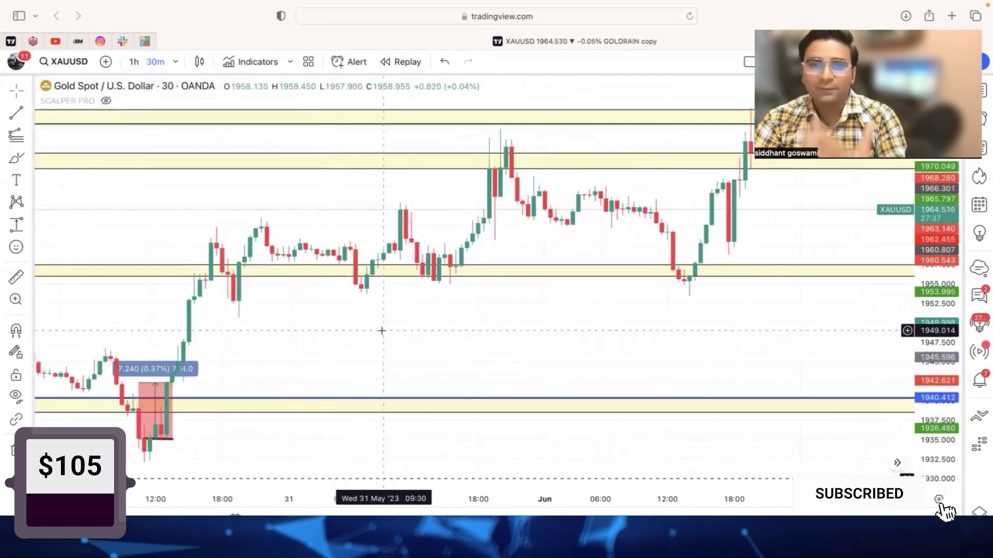
{"action": "left_click_drag", "start_coordinate": [337, 367], "coordinate": [344, 359]}
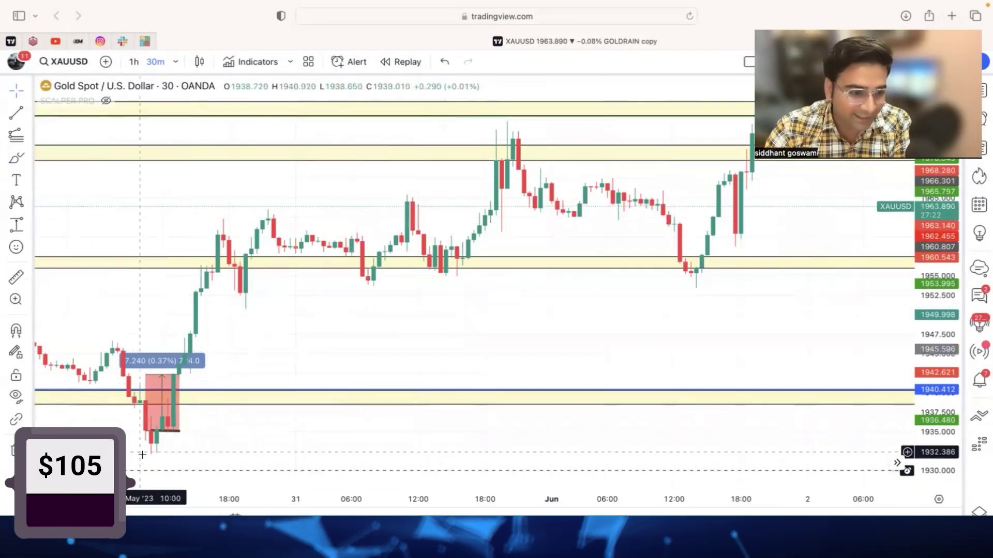
{"action": "left_click", "coordinate": [173, 387]}
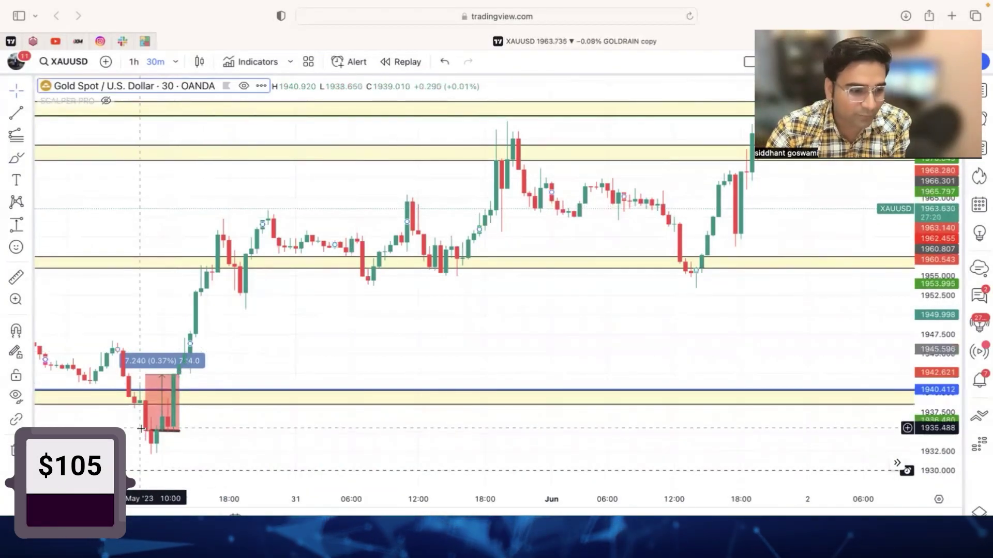
{"action": "left_click", "coordinate": [178, 374], "text": "shift"}
{"action": "left_click", "coordinate": [225, 259]}
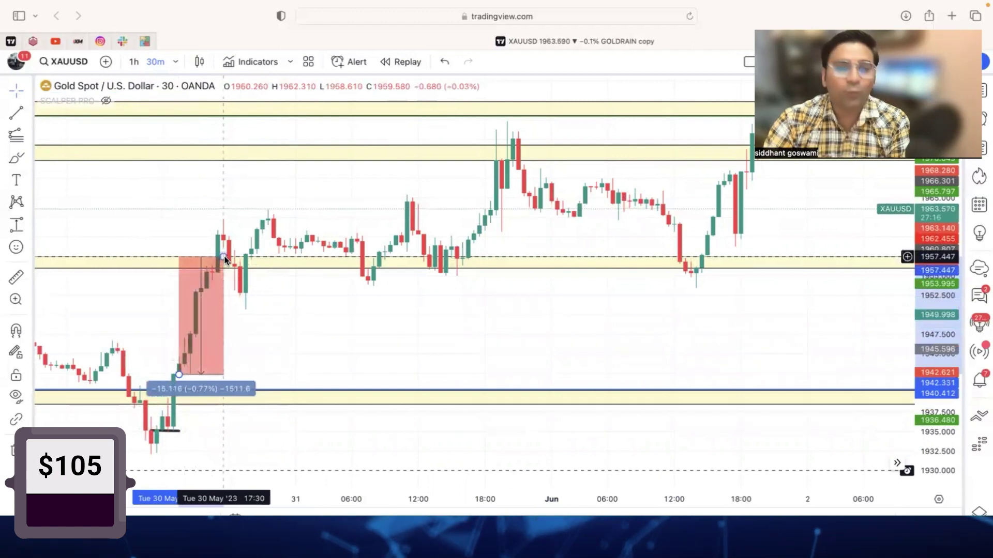
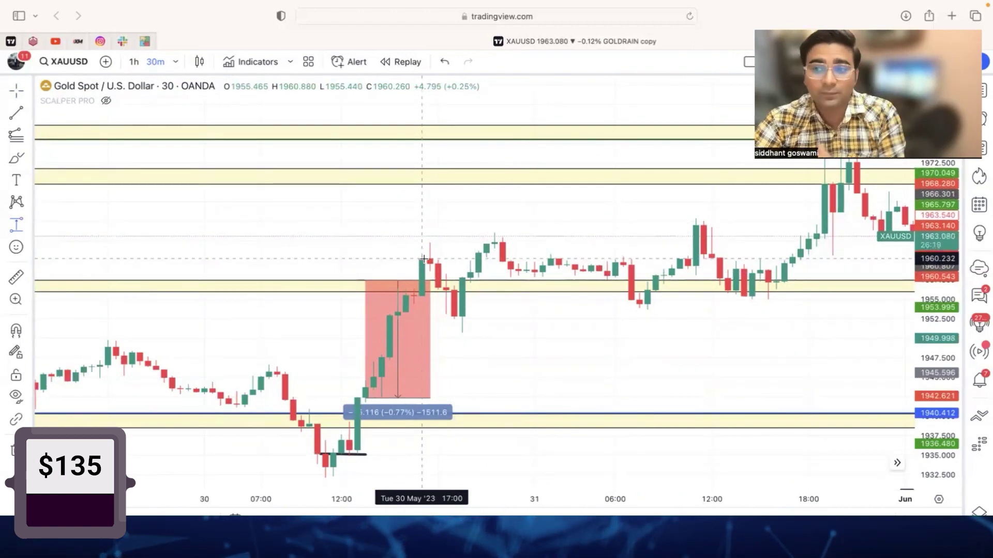
- Draw a price range from the 30 May 17:00 candle's close at about 1960.2 down to about 1952.6
{"action": "left_click", "coordinate": [423, 259]}
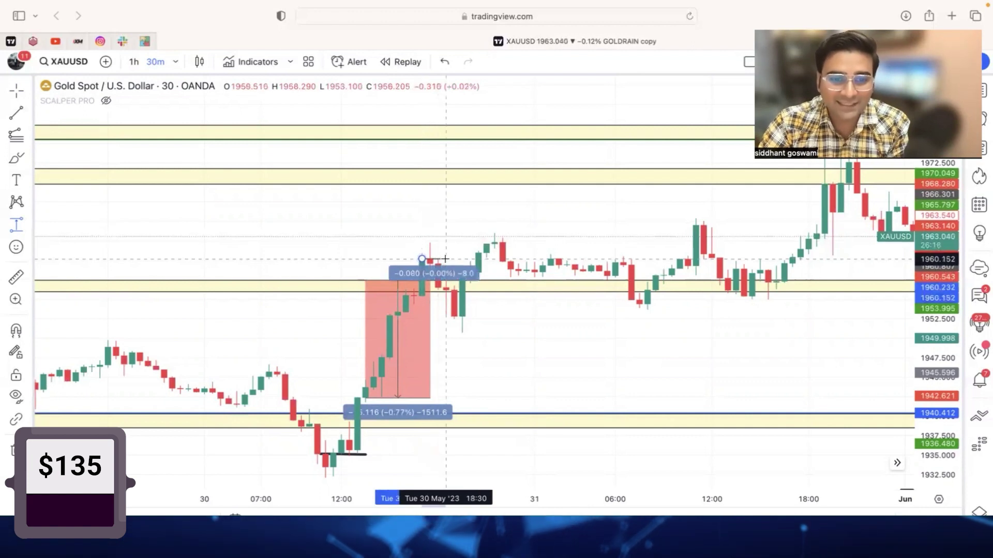
{"action": "left_click", "coordinate": [453, 319]}
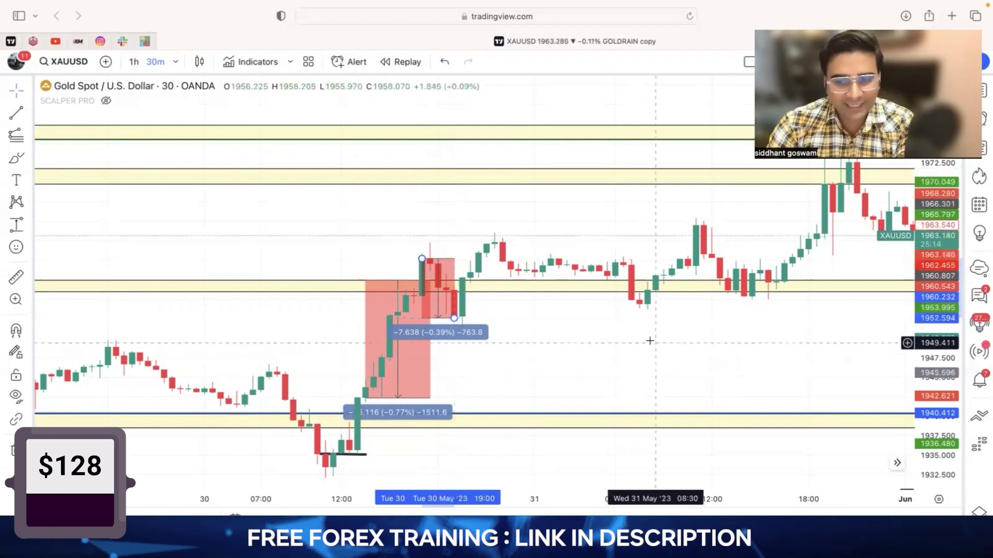
- Draw a price range from about 1957.8 up to 1971.8, and move its end down to about 1954.9 at the 31 May red candle
{"action": "scroll", "coordinate": [345, 293], "scroll_direction": "right", "scroll_amount": 2}
{"action": "left_click", "coordinate": [412, 274], "text": "shift"}
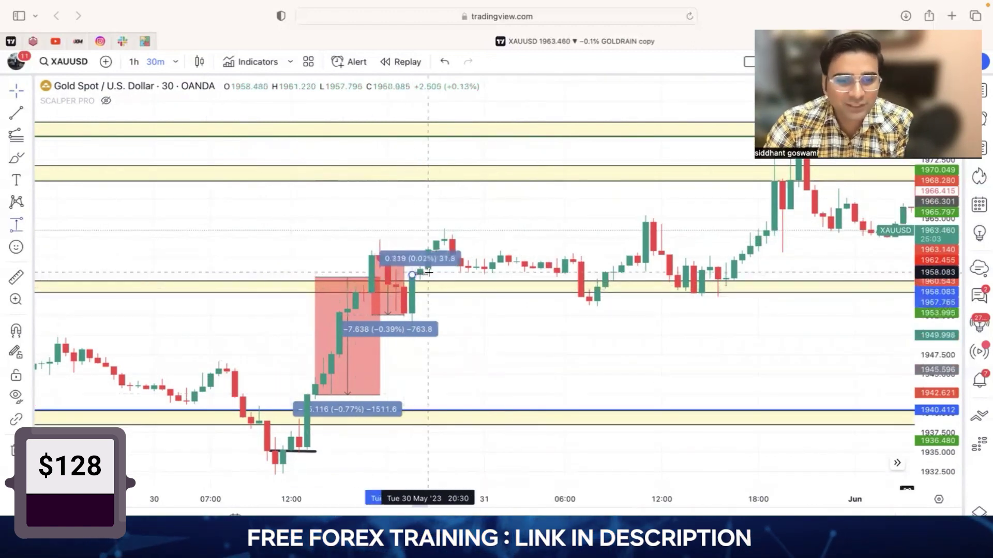
{"action": "left_click", "coordinate": [459, 166]}
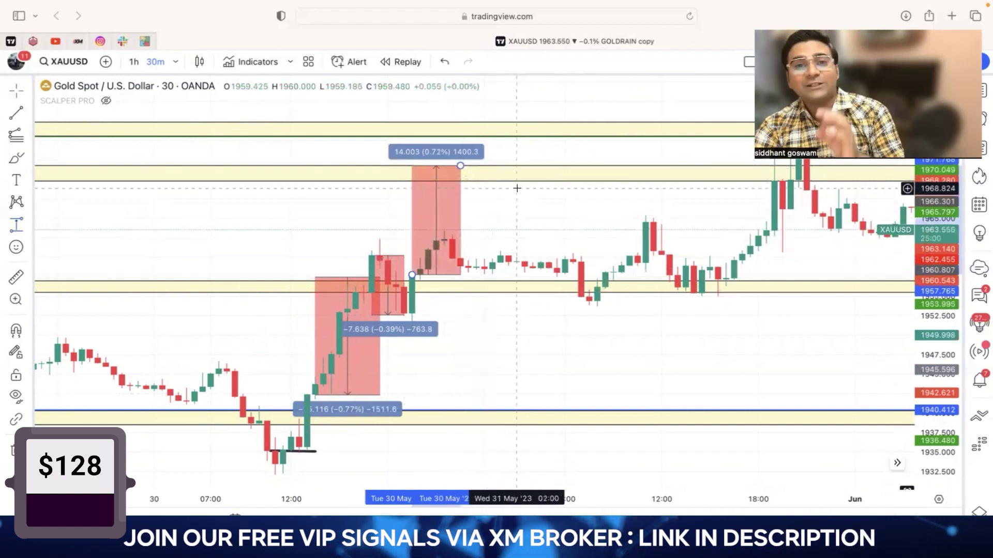
{"action": "left_click_drag", "start_coordinate": [460, 166], "coordinate": [584, 300]}
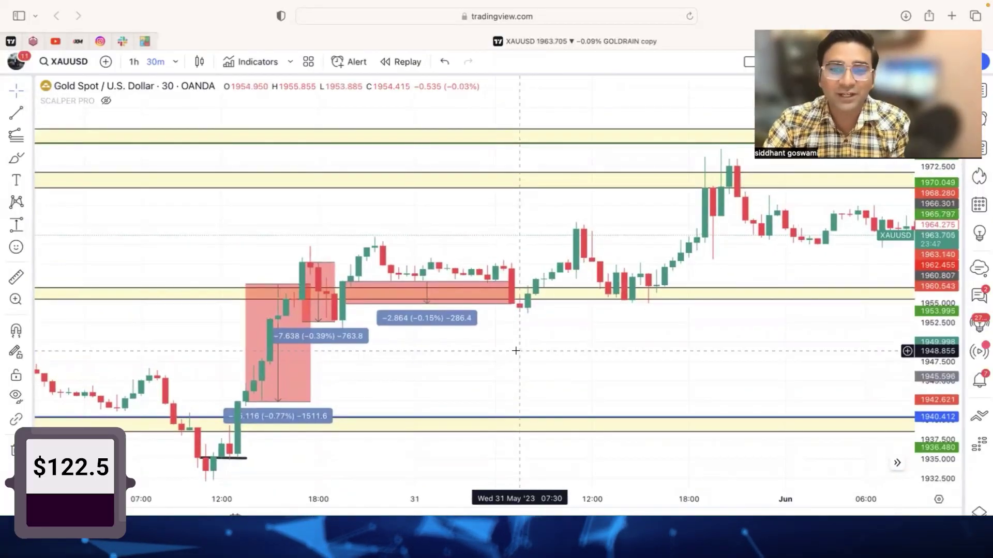
- From the 31 May 08:30 candle's close, draw one price range down to about 1955.8 and another up to about 1971.6
{"action": "scroll", "coordinate": [520, 344], "scroll_direction": "right", "scroll_amount": 3}
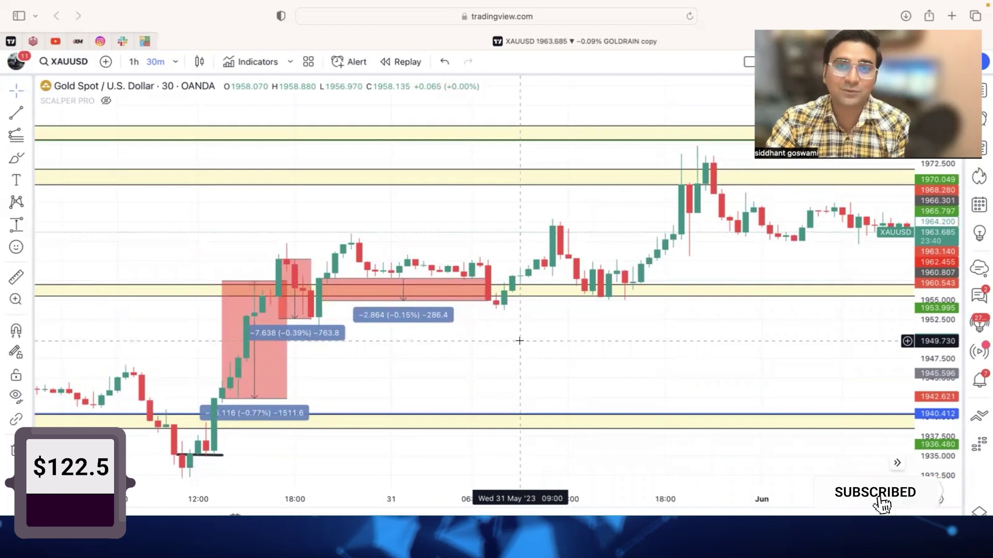
{"action": "left_click_drag", "start_coordinate": [575, 337], "coordinate": [501, 337]}
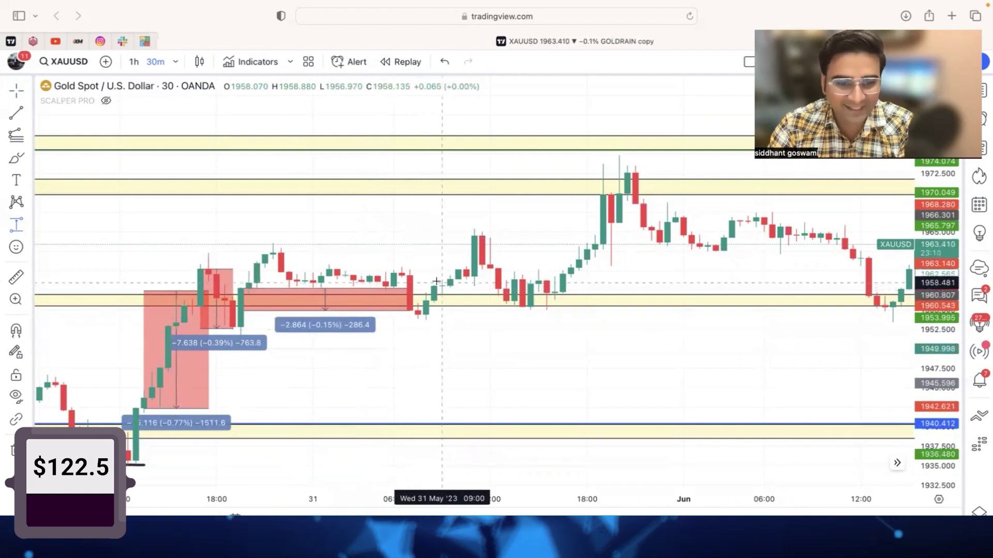
{"action": "left_click_drag", "start_coordinate": [433, 283], "coordinate": [430, 303]}
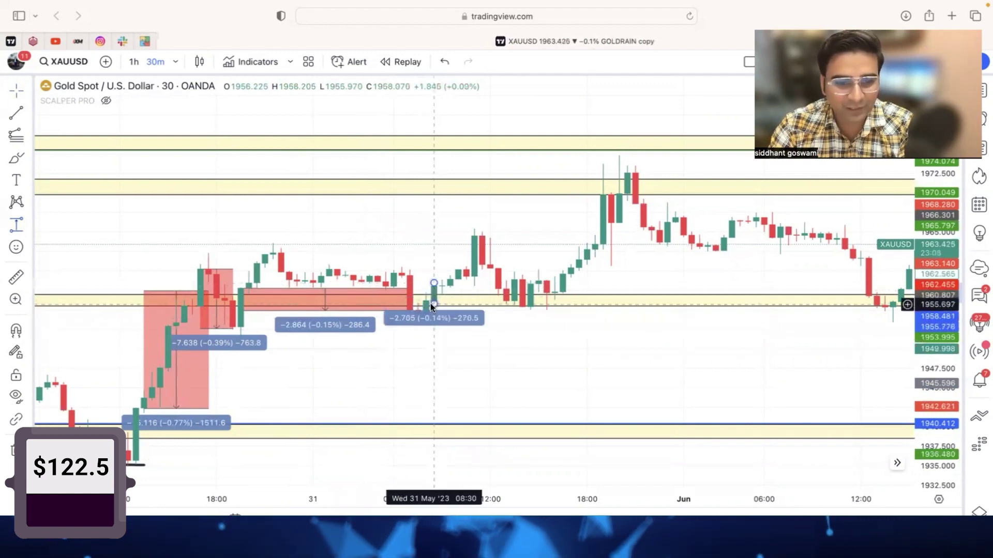
{"action": "mouse_move", "coordinate": [433, 286]}
{"action": "left_mouse_down"}
{"action": "mouse_move", "coordinate": [515, 282]}
{"action": "mouse_move", "coordinate": [572, 258]}
{"action": "mouse_move", "coordinate": [613, 181]}
{"action": "left_mouse_up"}
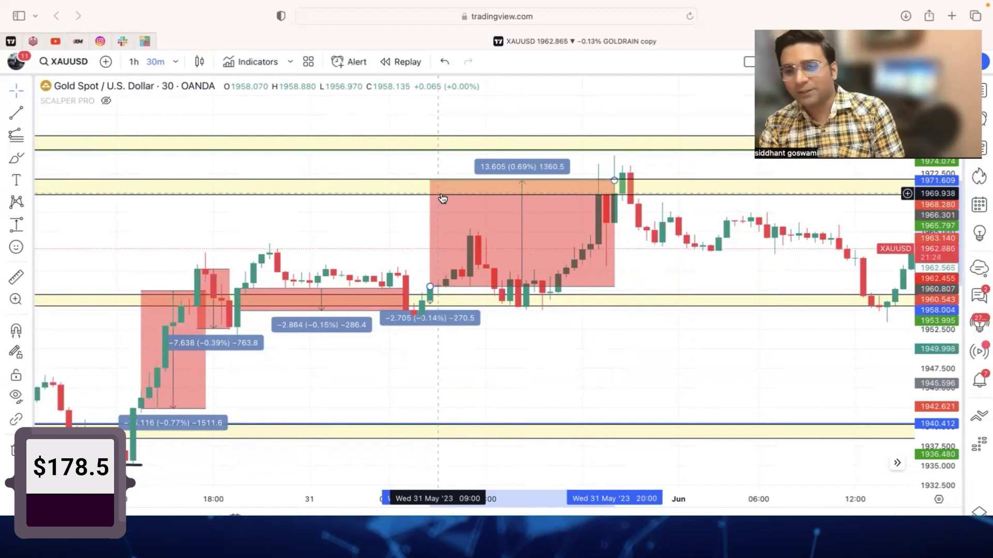
- Draw a price range from about 1972.6 down to 1968.4 across the late 31 May candles in the yellow zone
{"action": "left_click_drag", "start_coordinate": [714, 359], "coordinate": [585, 370]}
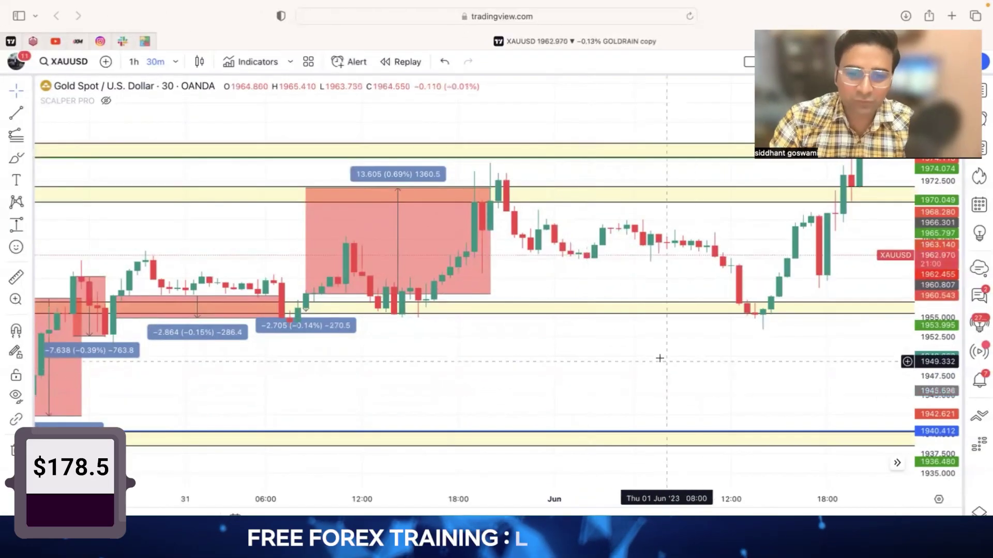
{"action": "left_click", "coordinate": [498, 180], "text": "shift"}
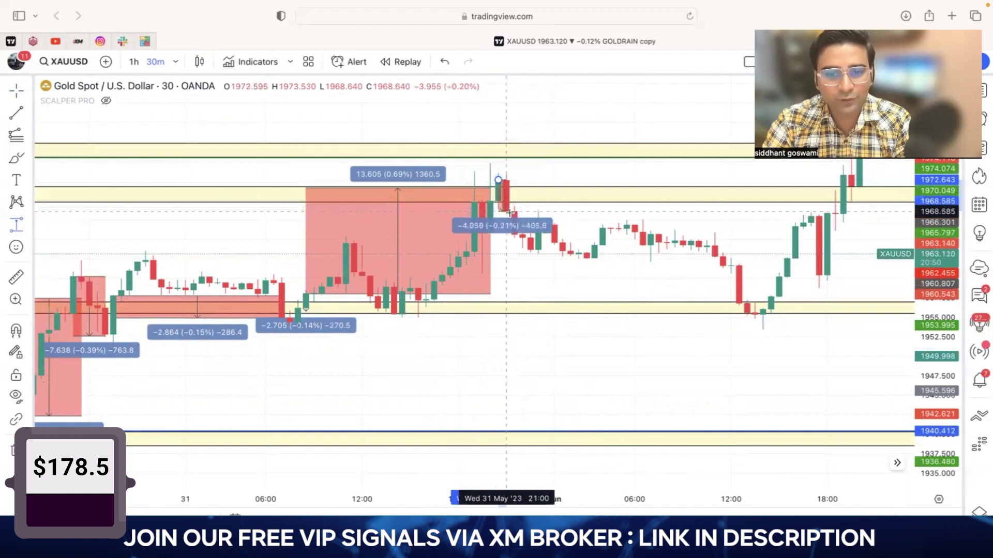
{"action": "left_click", "coordinate": [514, 212]}
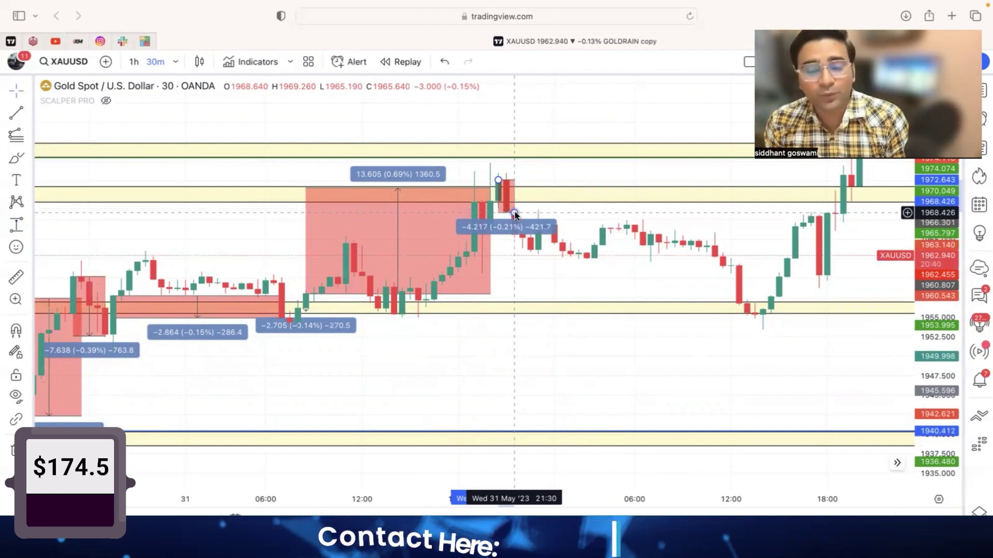
- Draw a price range from the 31 May 21:00 candle's close at about 1968.6 down to about 1955.5 in the lower yellow zone
{"action": "left_click", "coordinate": [505, 211], "text": "shift"}
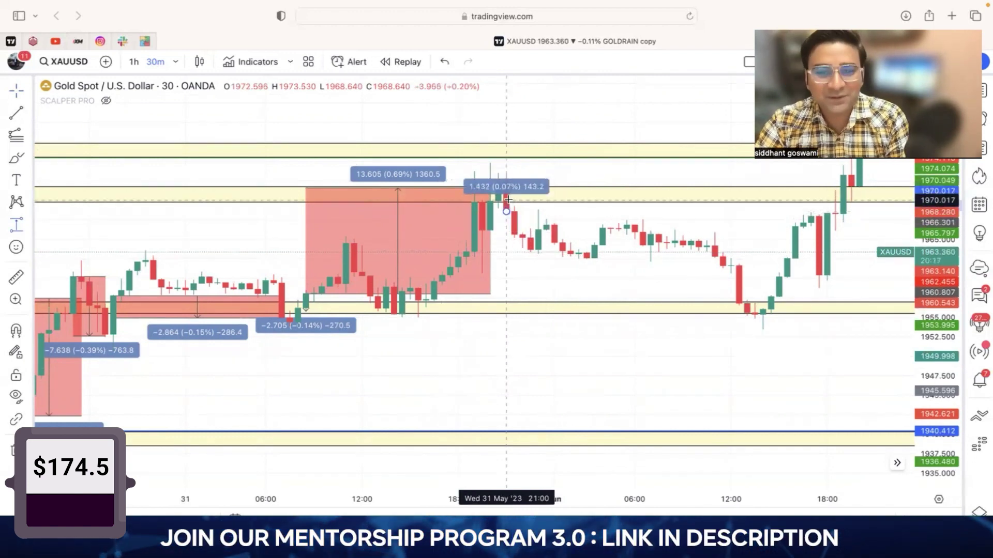
{"action": "left_click", "coordinate": [788, 313]}
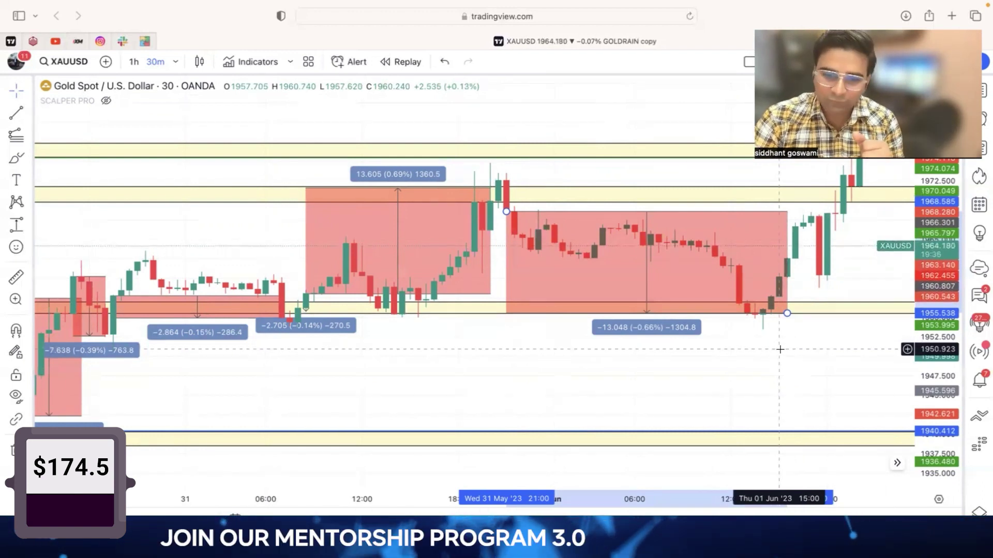
- Circle the 1 June 20:30 candle area above the yellow zones and draw a price range about 10 points upward from near 1979
{"action": "scroll", "coordinate": [781, 349], "scroll_direction": "up", "scroll_amount": 2}
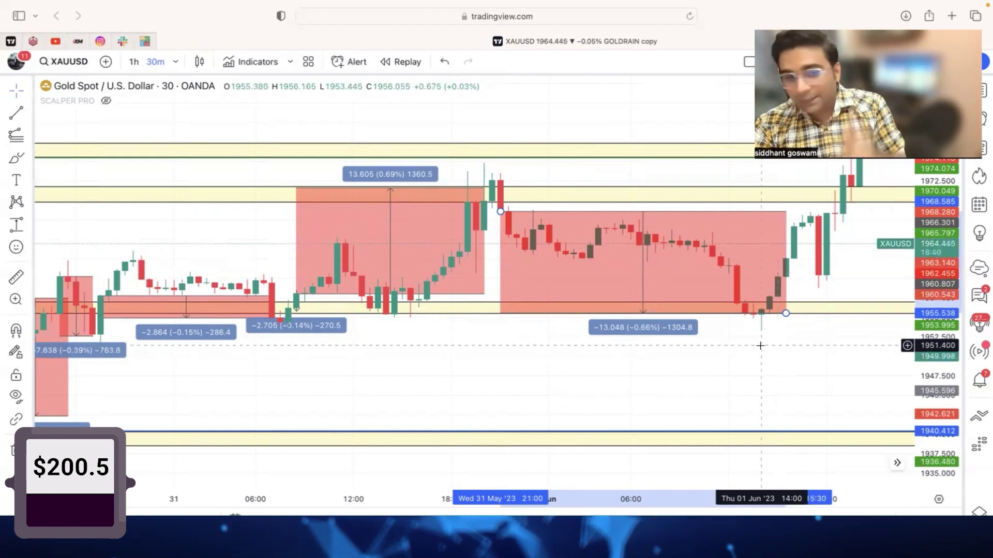
{"action": "scroll", "coordinate": [799, 372], "scroll_direction": "down", "scroll_amount": 1}
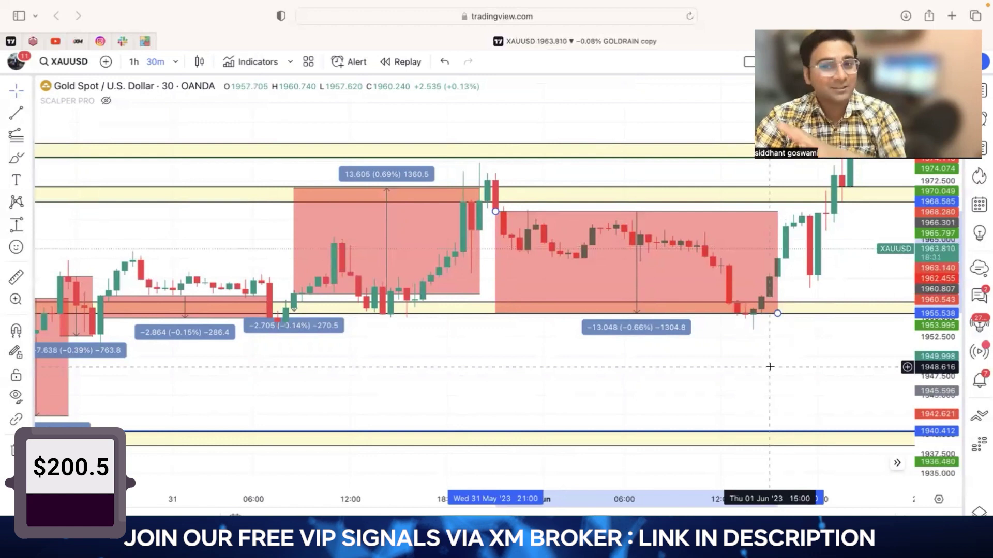
{"action": "left_click_drag", "start_coordinate": [771, 368], "coordinate": [737, 375]}
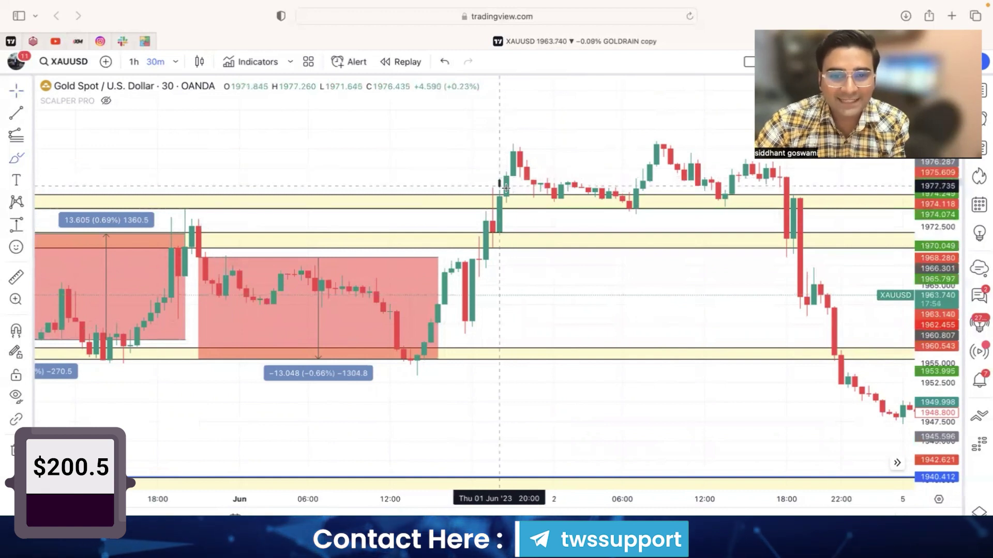
{"action": "left_click", "coordinate": [500, 178]}
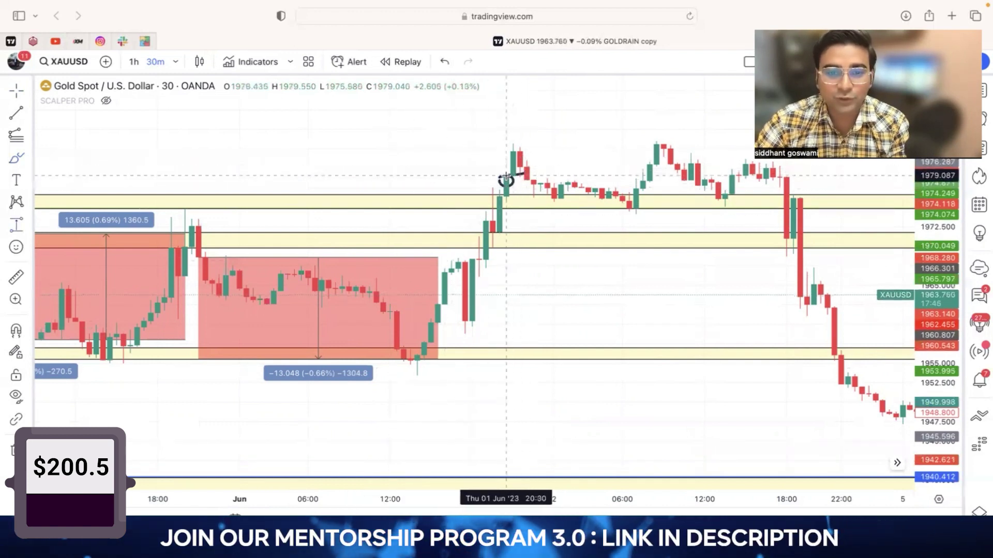
{"action": "left_click", "coordinate": [506, 177], "text": "shift"}
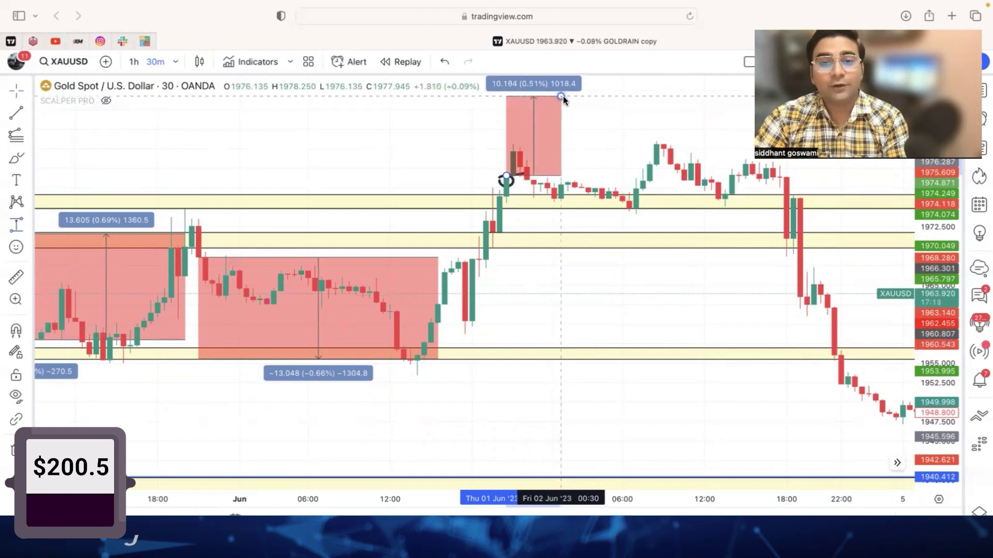
- Move the end of the 1 June 20:30 price range down to the 2 June 18:00 candle's close at about 1971
{"action": "left_click", "coordinate": [562, 97]}
{"action": "left_click_drag", "start_coordinate": [562, 98], "coordinate": [710, 140]}
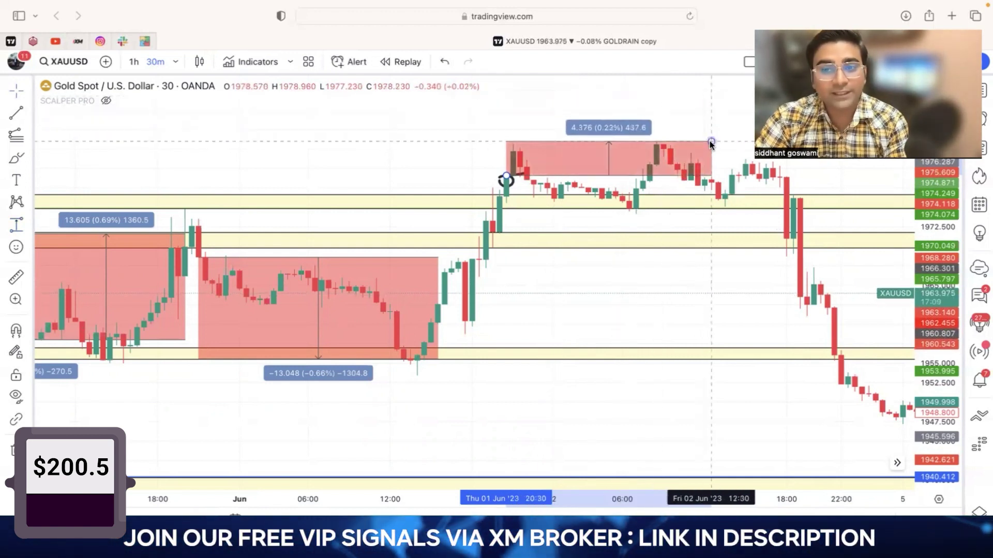
{"action": "scroll", "coordinate": [691, 122], "scroll_direction": "right", "scroll_amount": 5}
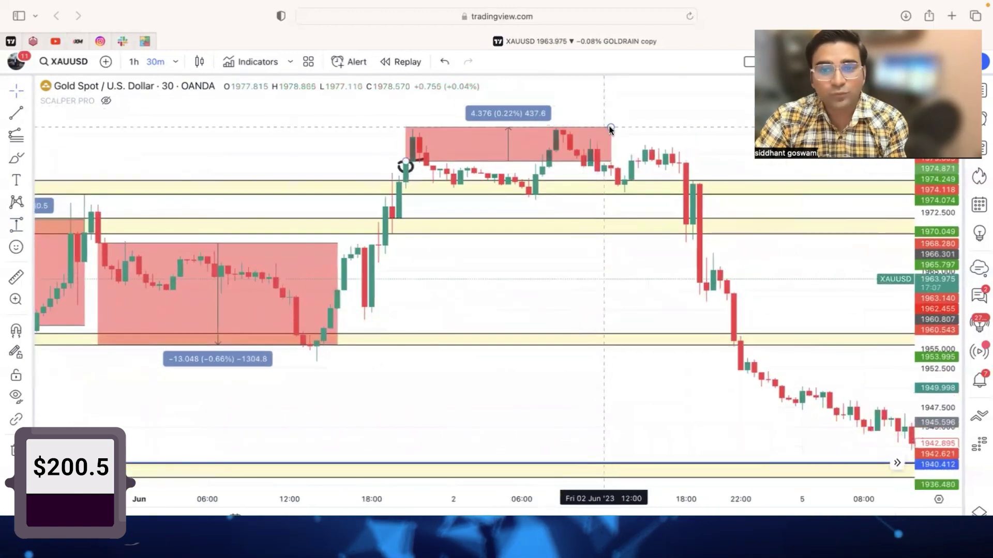
{"action": "left_click_drag", "start_coordinate": [612, 132], "coordinate": [686, 226]}
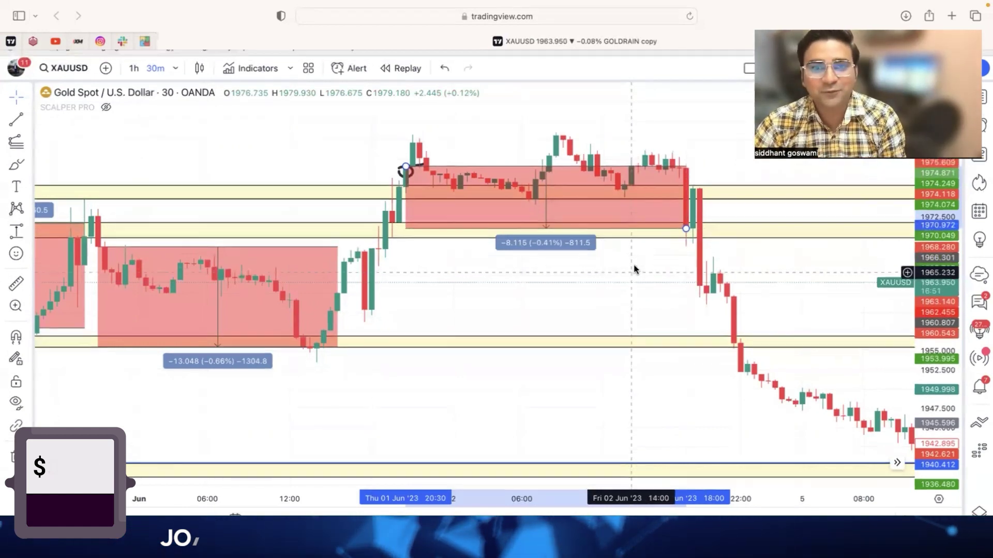
- Reposition the price range to run from the 2 June 19:00 candle at about 1963.4 down to about 1955.5, the yellow zone's lower edge
{"action": "left_click_drag", "start_coordinate": [635, 268], "coordinate": [529, 194]}
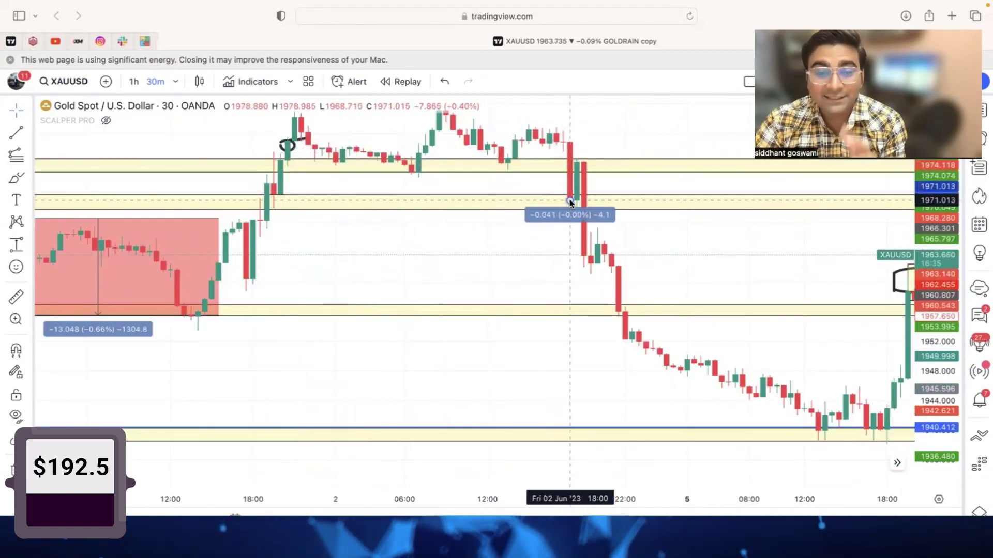
{"action": "scroll", "coordinate": [570, 199], "scroll_direction": "down", "scroll_amount": 1}
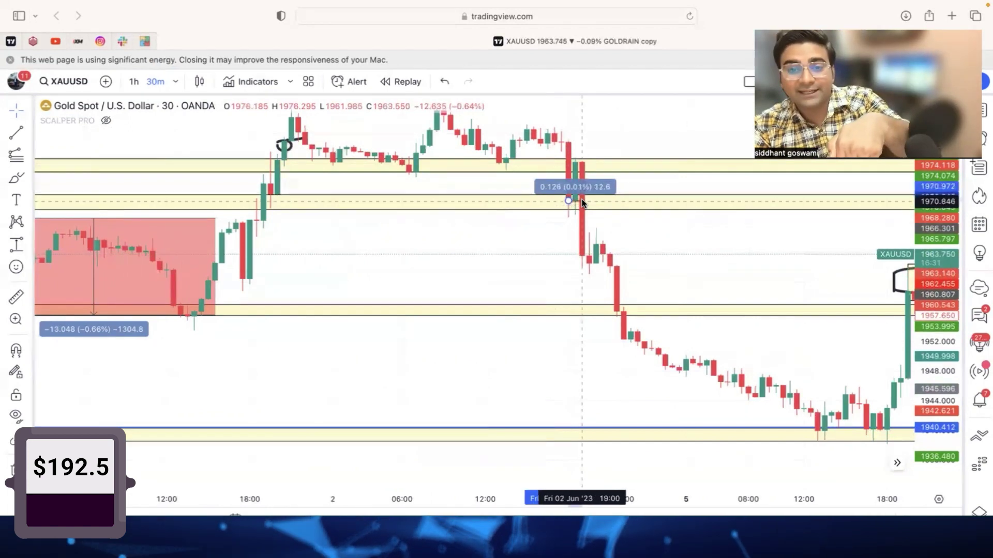
{"action": "scroll", "coordinate": [580, 223], "scroll_direction": "down", "scroll_amount": 1}
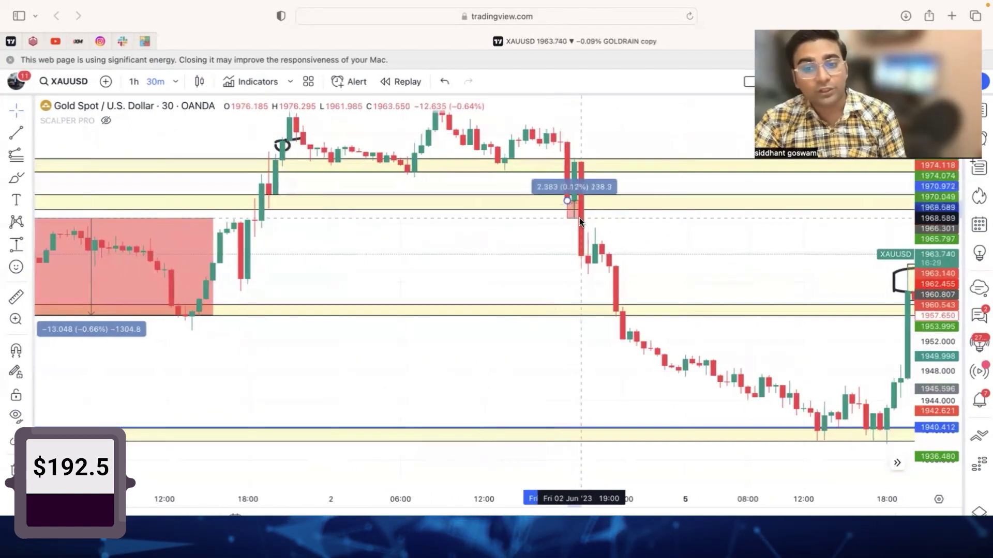
{"action": "left_click", "coordinate": [580, 220]}
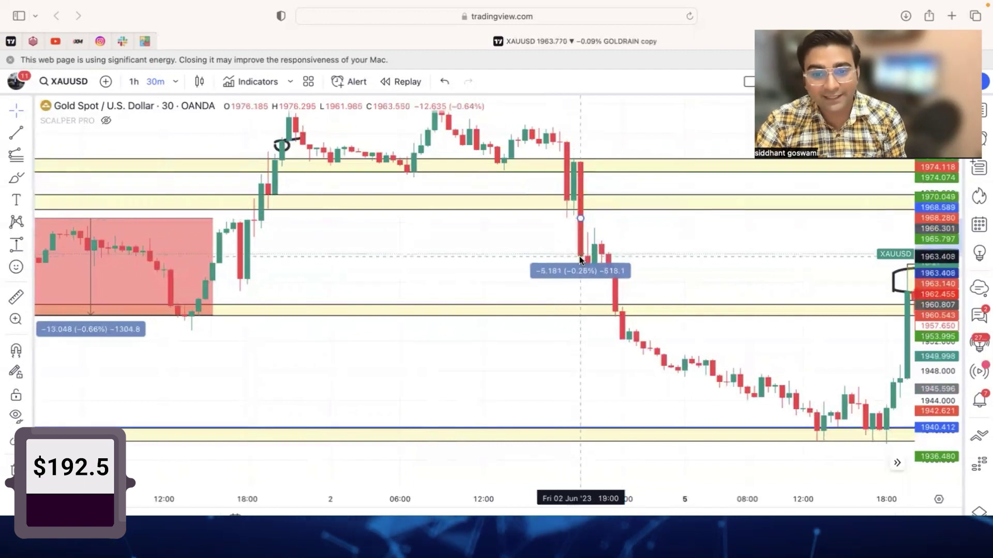
{"action": "left_click", "coordinate": [580, 257]}
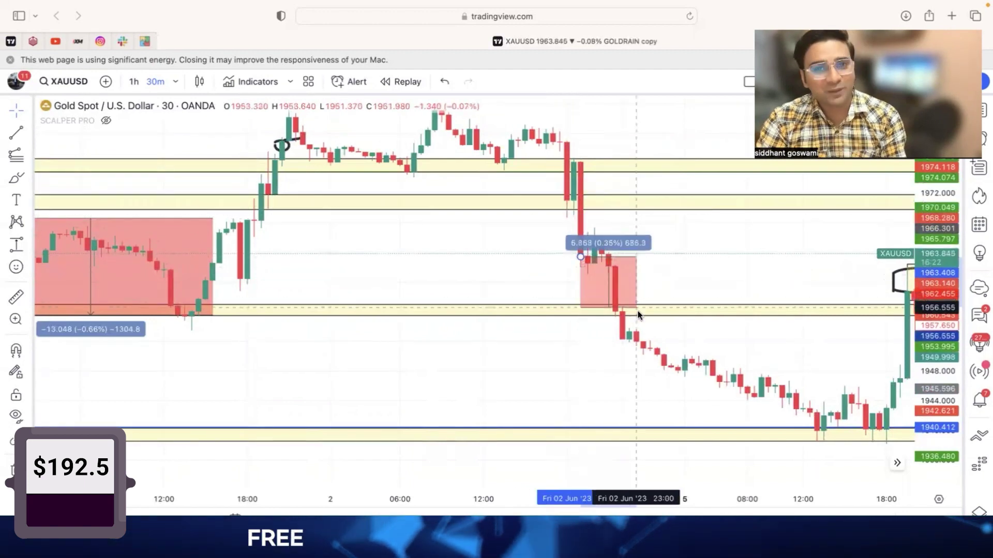
{"action": "left_click", "coordinate": [641, 317]}
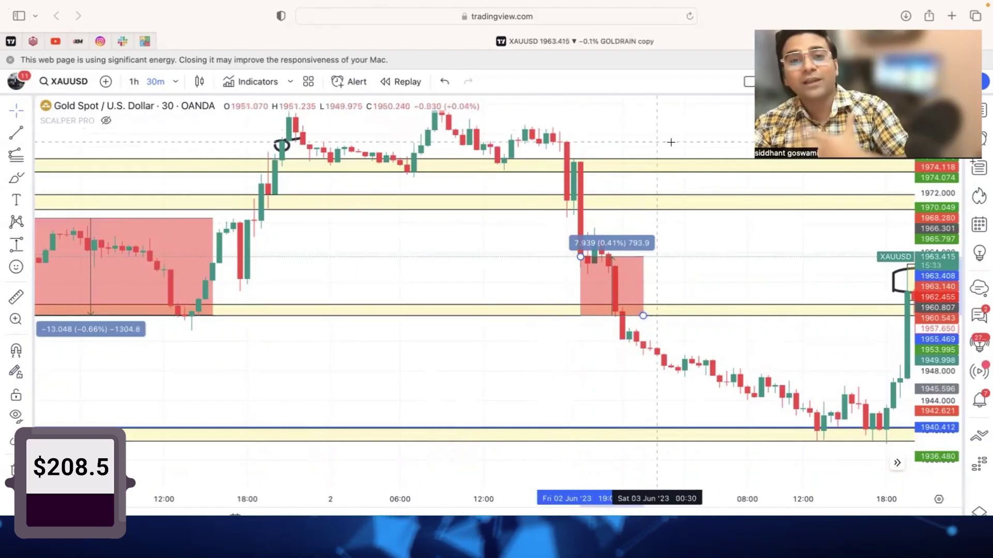
- Reposition the price range to run from about 1952, below the broken zone, down to about 1938.6 across the 5 June candles
{"action": "left_click_drag", "start_coordinate": [729, 259], "coordinate": [627, 179]}
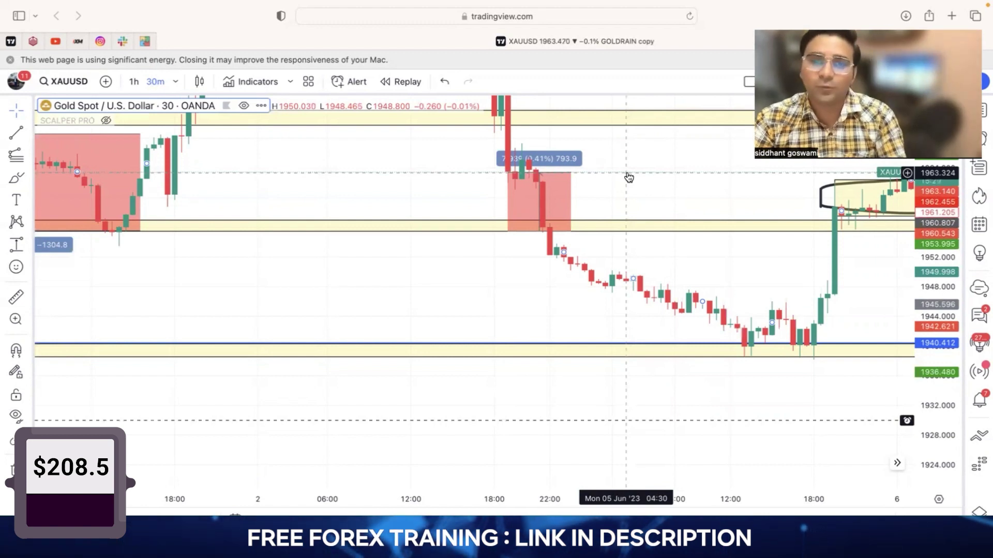
{"action": "mouse_move", "coordinate": [564, 176]}
{"action": "left_mouse_down"}
{"action": "mouse_move", "coordinate": [548, 193]}
{"action": "mouse_move", "coordinate": [550, 261]}
{"action": "left_mouse_up"}
{"action": "left_click_drag", "start_coordinate": [557, 315], "coordinate": [827, 357]}
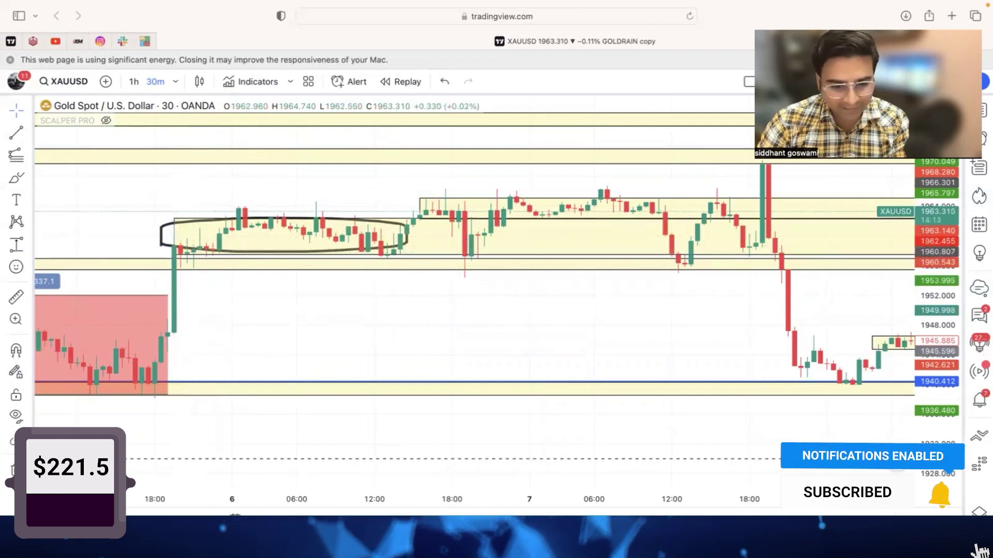
- Draw a price range from the 5 June 19:30 candle at about 1958.8 up to about 1971.7, and move its end to 1947.2 at 7 June 21:00
{"action": "left_click", "coordinate": [174, 244], "text": "shift"}
{"action": "left_click", "coordinate": [763, 150]}
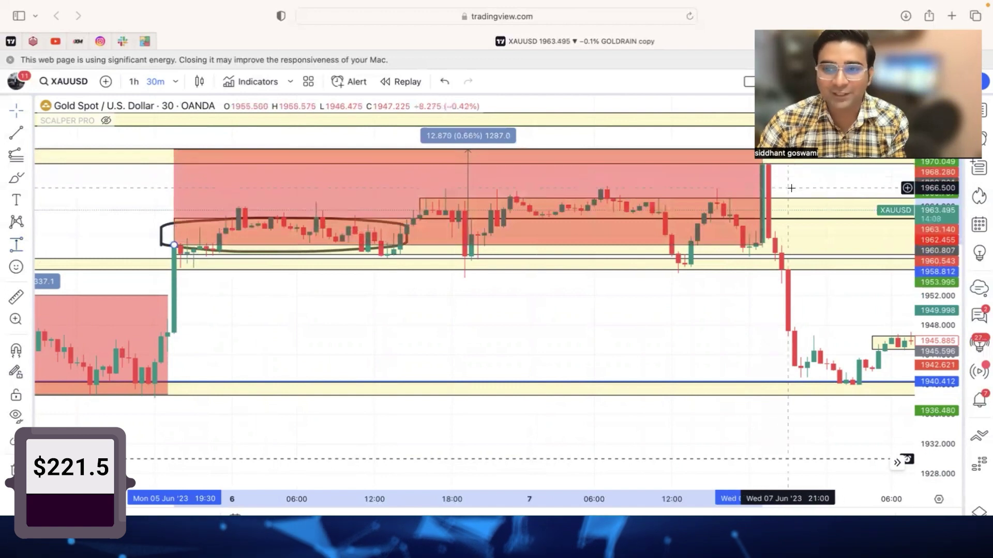
{"action": "scroll", "coordinate": [749, 161], "scroll_direction": "right", "scroll_amount": 3}
{"action": "mouse_move", "coordinate": [721, 154]}
{"action": "left_mouse_down"}
{"action": "mouse_move", "coordinate": [736, 169]}
{"action": "mouse_move", "coordinate": [737, 154]}
{"action": "left_mouse_up"}
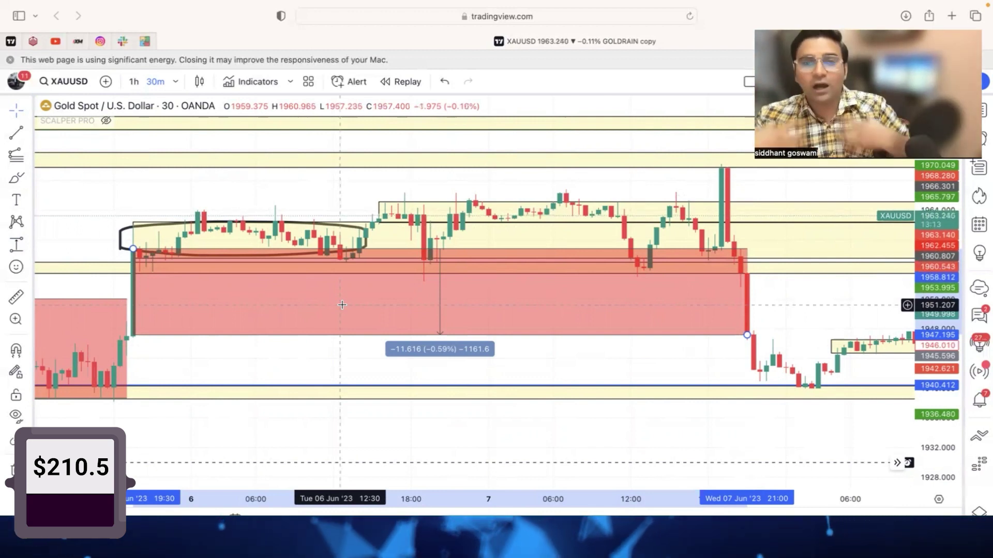
- Reposition the price range to run from the 7 June 21:00 candle's close at about 1947.2 down about 7 points near the blue line
{"action": "left_click_drag", "start_coordinate": [134, 249], "coordinate": [753, 305]}
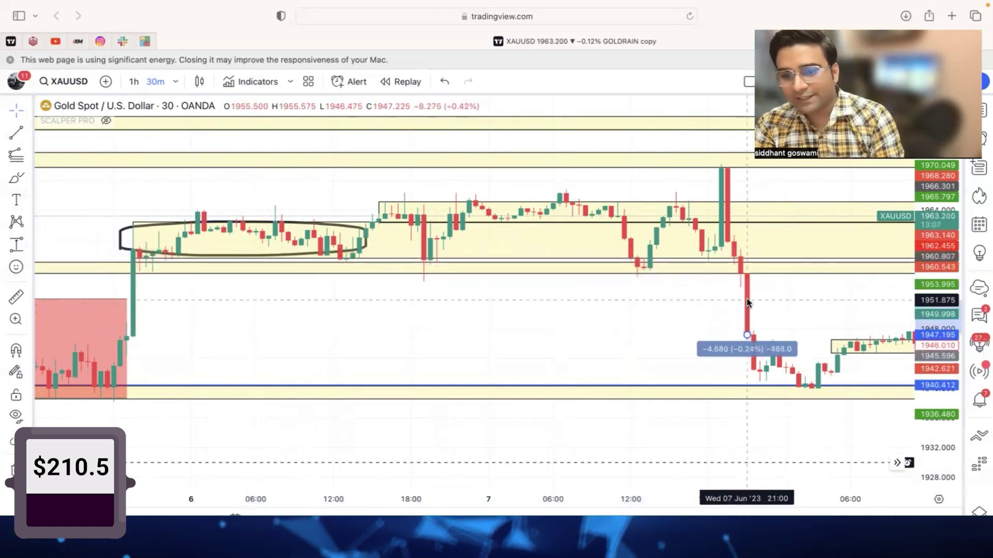
{"action": "left_click", "coordinate": [838, 386]}
{"action": "left_click_drag", "start_coordinate": [702, 248], "coordinate": [693, 243]}
{"action": "scroll", "coordinate": [692, 243], "scroll_direction": "right", "scroll_amount": 10}
{"action": "scroll", "coordinate": [682, 328], "scroll_direction": "left", "scroll_amount": 2}
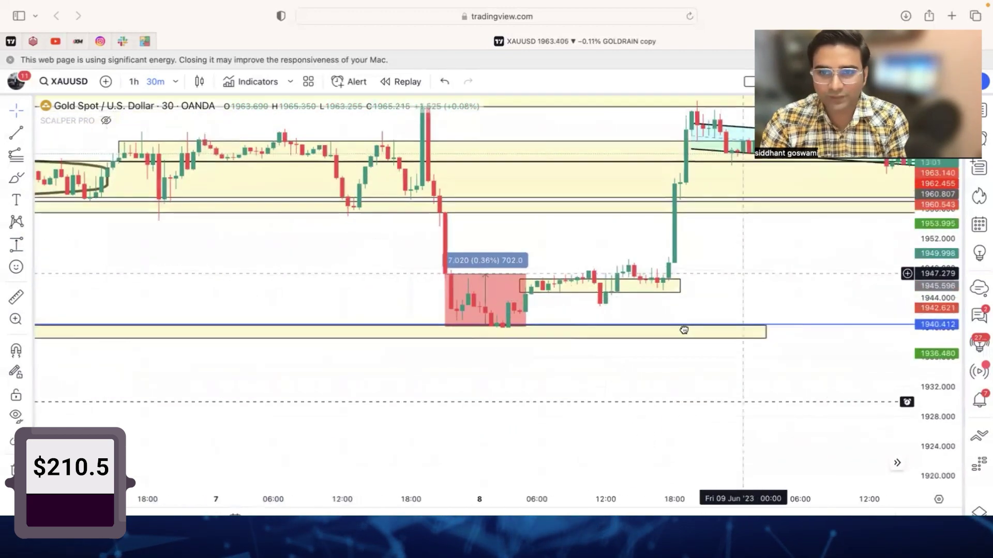
- Extend the price range to the lowest yellow zone's bottom edge near 1938.4, and move its end up to the 8 June breakout candle at about 1959.3
{"action": "scroll", "coordinate": [687, 324], "scroll_direction": "right", "scroll_amount": 2}
{"action": "scroll", "coordinate": [634, 336], "scroll_direction": "down", "scroll_amount": 2}
{"action": "scroll", "coordinate": [635, 336], "scroll_direction": "left", "scroll_amount": 5}
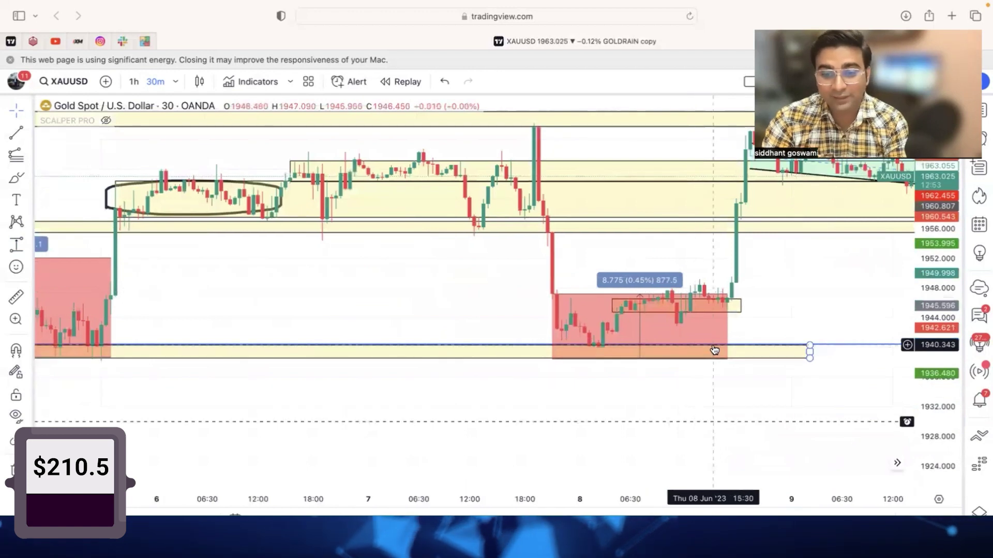
{"action": "left_click", "coordinate": [721, 362]}
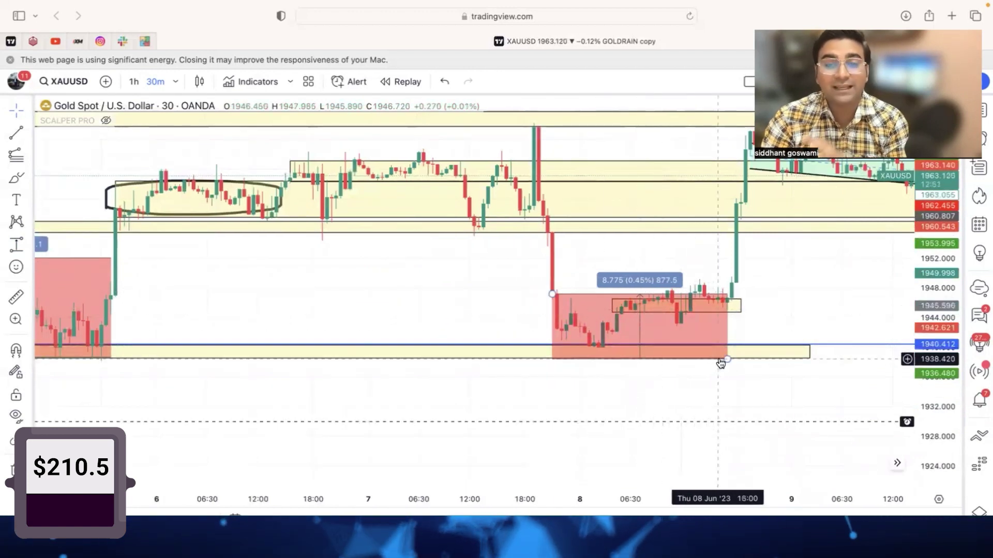
{"action": "left_click", "coordinate": [719, 362]}
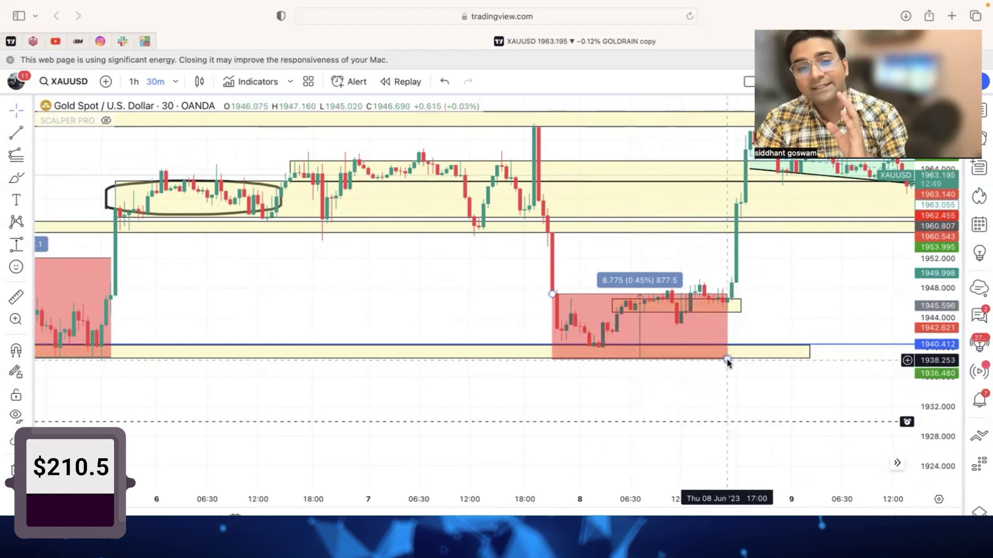
{"action": "left_click_drag", "start_coordinate": [726, 361], "coordinate": [612, 206]}
{"action": "left_click", "coordinate": [693, 269]}
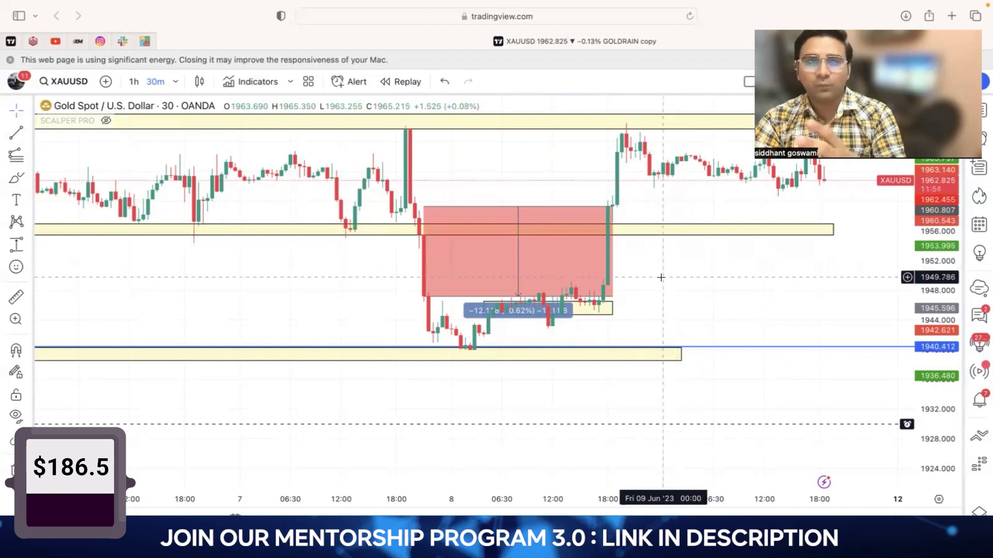
- Reposition the price range to run from the 8 June breakout candle at about 1959.3 up about 12.6 points to the upper yellow zone on 9 June
{"action": "left_click_drag", "start_coordinate": [668, 283], "coordinate": [561, 301]}
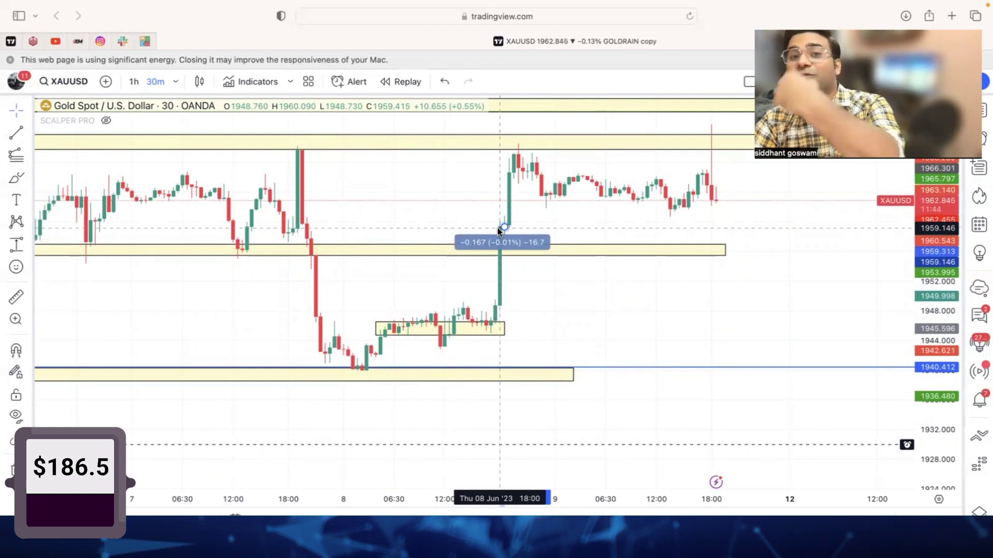
{"action": "left_click", "coordinate": [720, 134]}
{"action": "left_click_drag", "start_coordinate": [736, 166], "coordinate": [614, 187]}
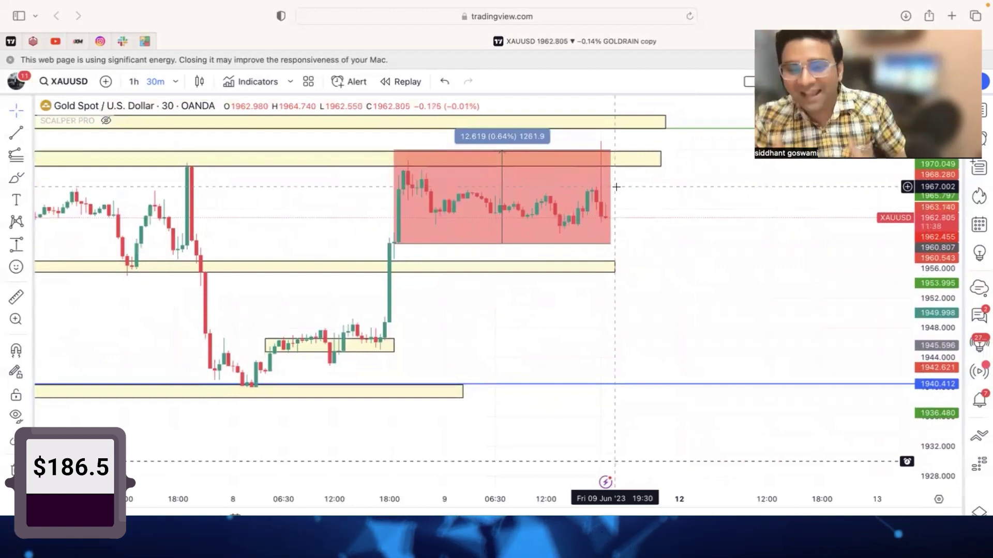